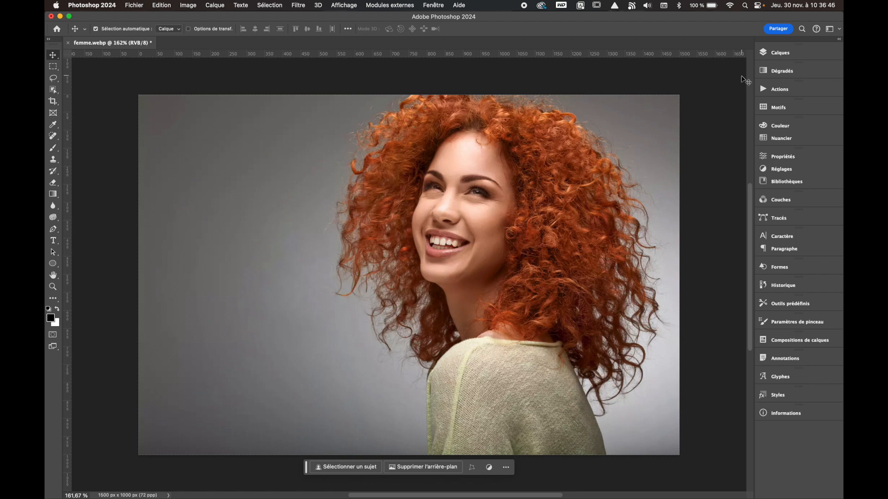
Step: Try the automatic background removal on the portrait photo and undo it
{"action": "left_click", "coordinate": [771, 54]}
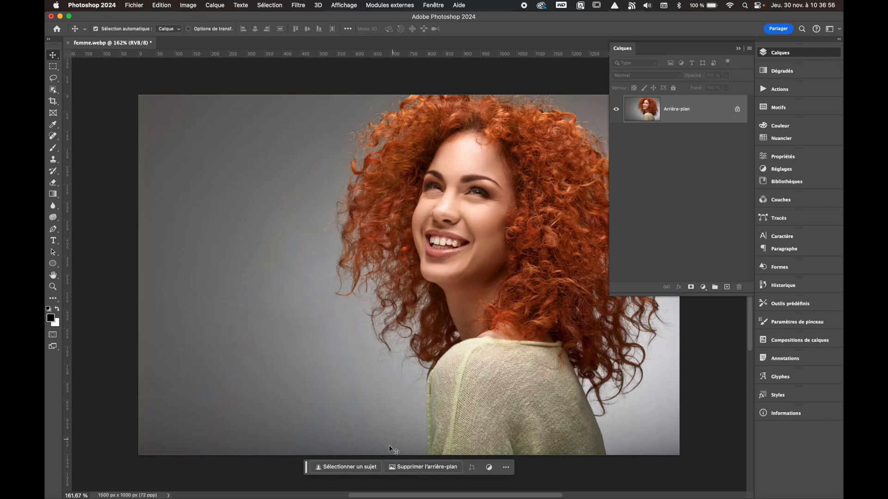
{"action": "left_click", "coordinate": [414, 467]}
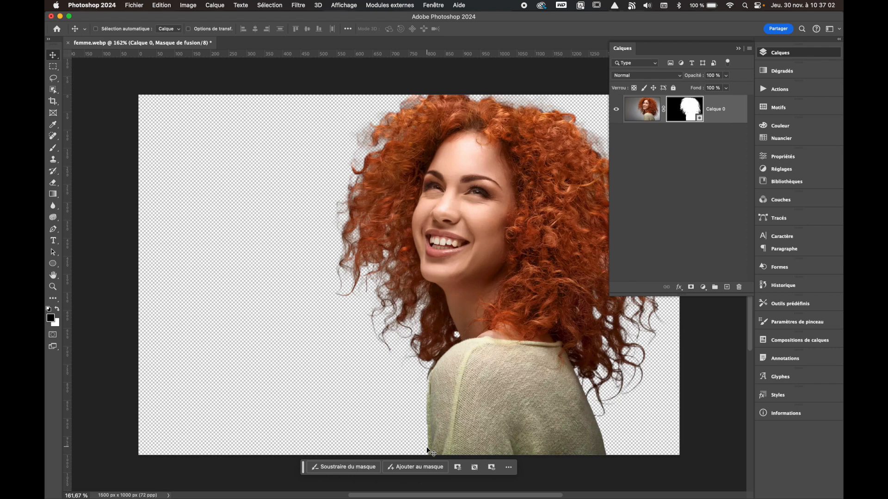
{"action": "key", "text": "super+z"}
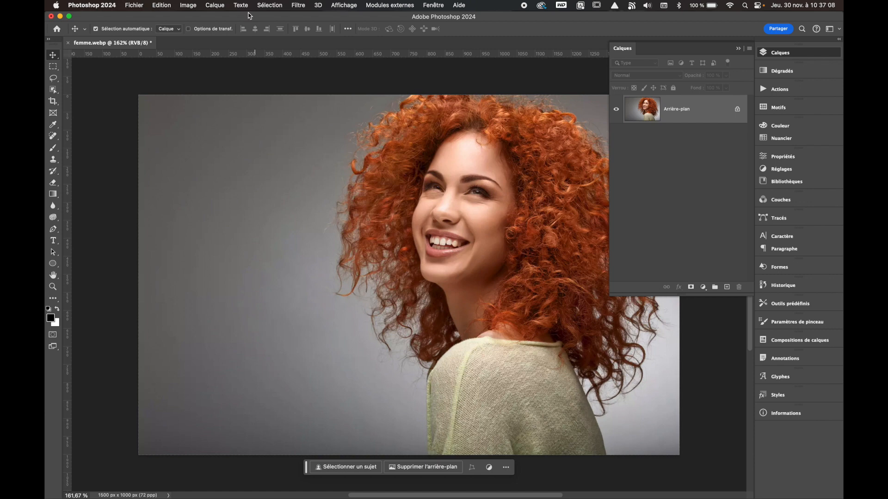
Step: Select the woman with the automatic subject selection and turn the selection into a layer mask
{"action": "left_click", "coordinate": [270, 5]}
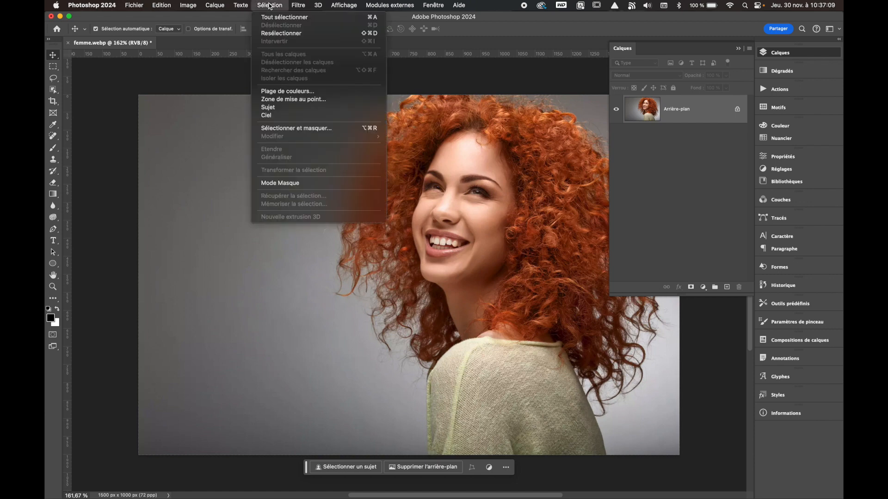
{"action": "left_click", "coordinate": [295, 108]}
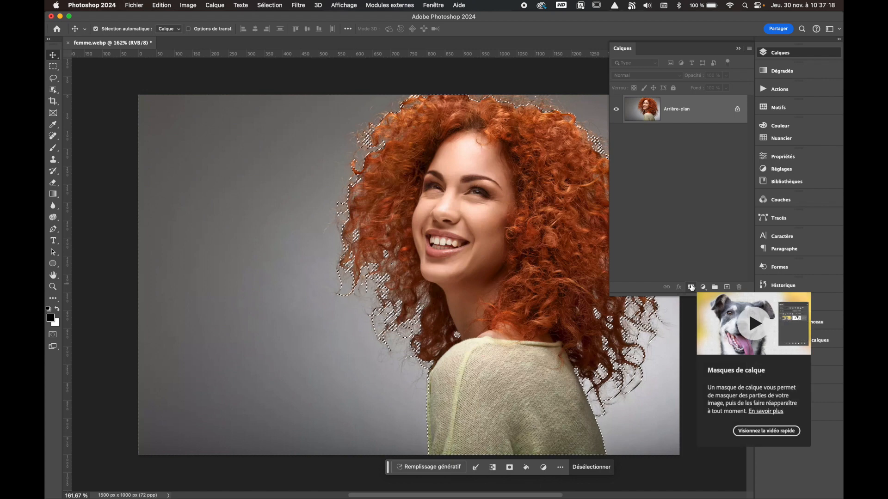
{"action": "left_click", "coordinate": [691, 287]}
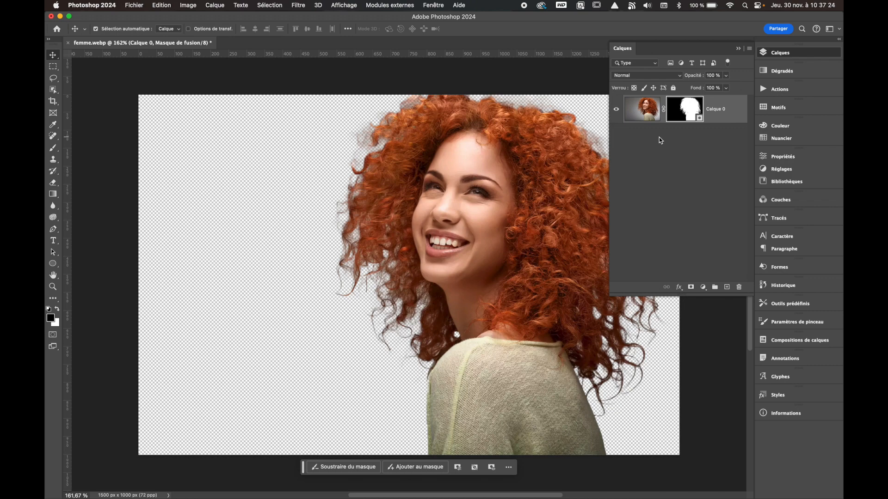
Step: Rename the masked portrait layer as femme
{"action": "double_click", "coordinate": [716, 109]}
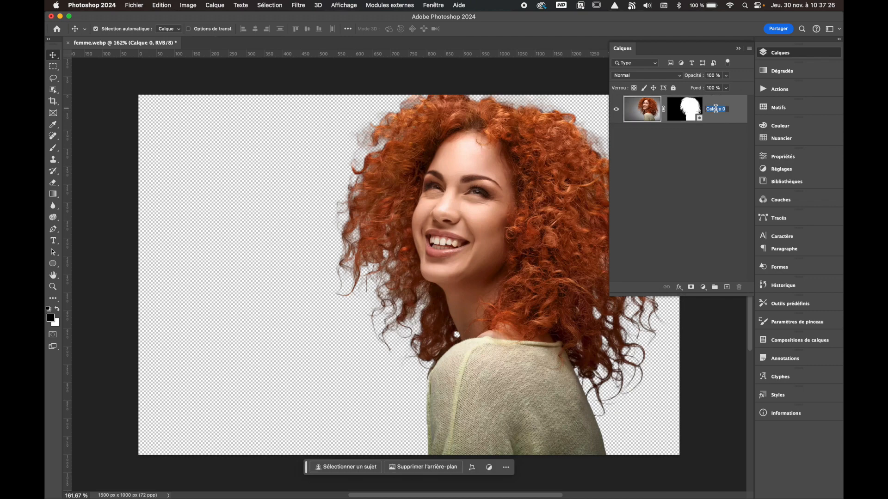
{"action": "type", "text": "femme"}
{"action": "key", "text": "Return"}
Step: Add an empty layer named fond and place it beneath the femme layer
{"action": "left_click", "coordinate": [727, 287]}
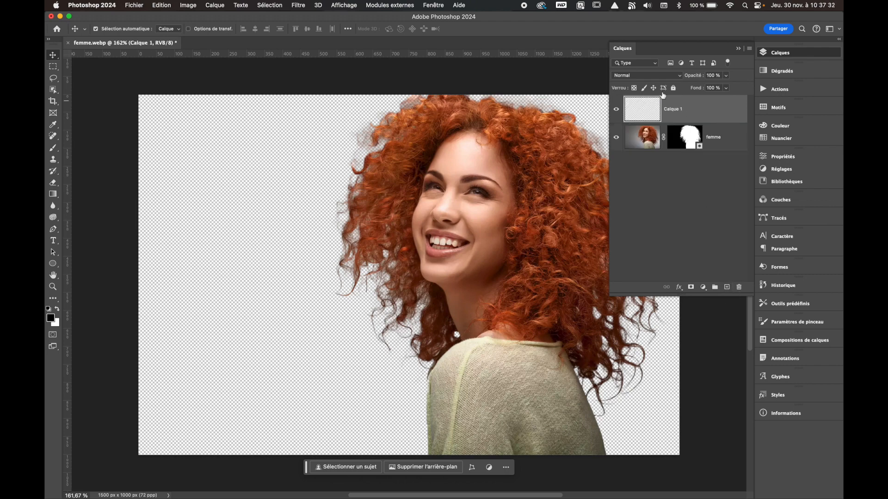
{"action": "double_click", "coordinate": [674, 108]}
{"action": "key", "text": "BackSpace"}
{"action": "type", "text": "fond"}
{"action": "key", "text": "Return"}
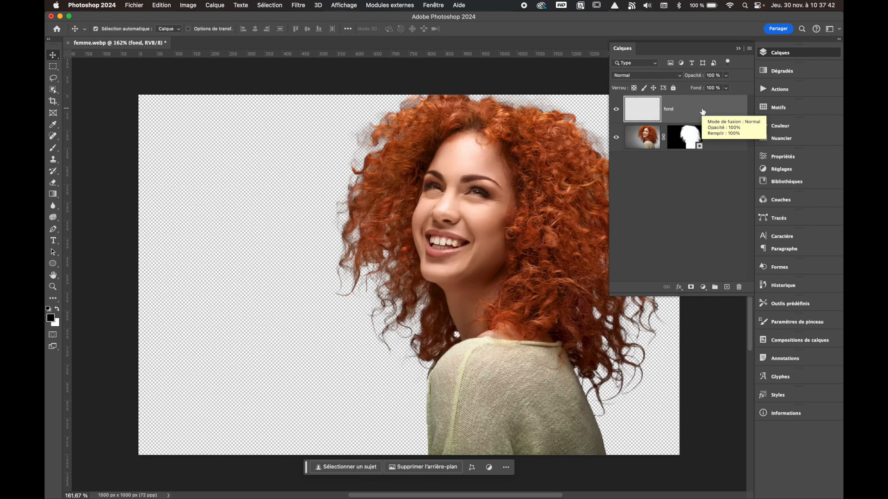
{"action": "left_click_drag", "start_coordinate": [703, 111], "coordinate": [699, 154]}
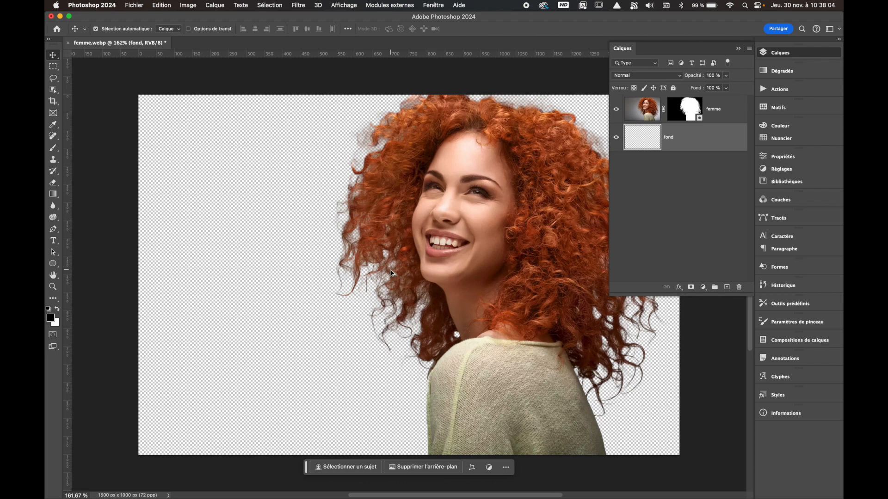
Step: Fill the fond layer with the black foreground colour
{"action": "key", "text": "alt+BackSpace"}
{"action": "scroll", "coordinate": [391, 272], "scroll_direction": "right", "scroll_amount": 5}
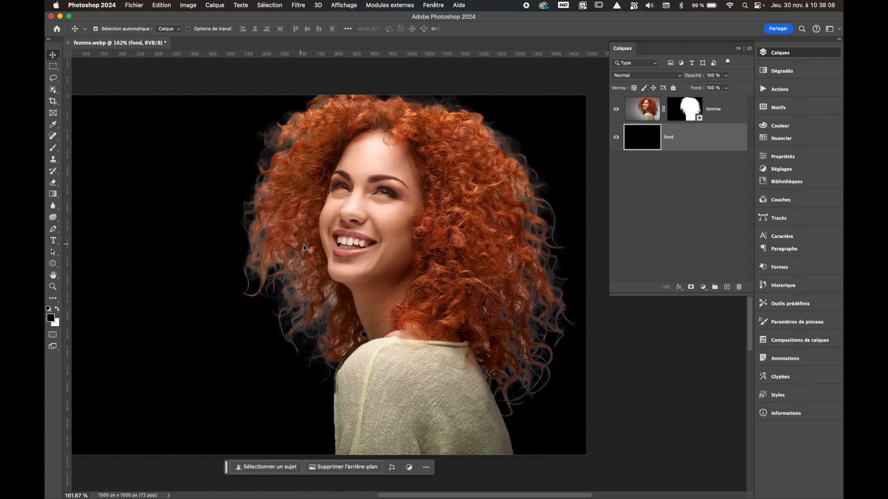
{"action": "scroll", "coordinate": [301, 259], "scroll_direction": "up", "scroll_amount": 2}
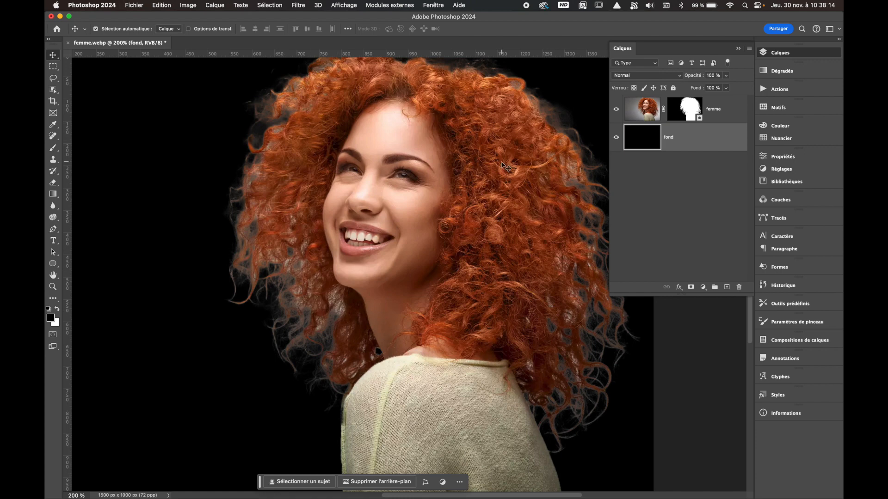
{"action": "scroll", "coordinate": [504, 167], "scroll_direction": "down", "scroll_amount": 1}
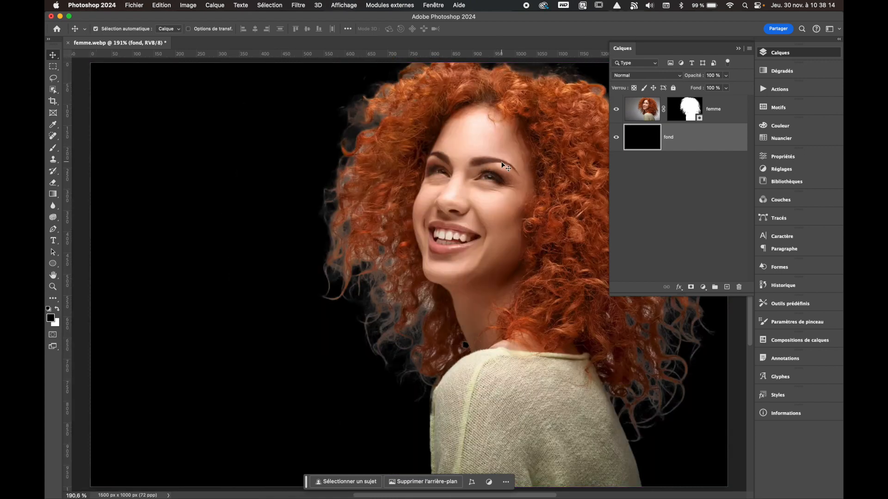
Step: Open the femme layer's mask in the Select and Mask workspace and look through the available display modes
{"action": "left_click", "coordinate": [694, 114]}
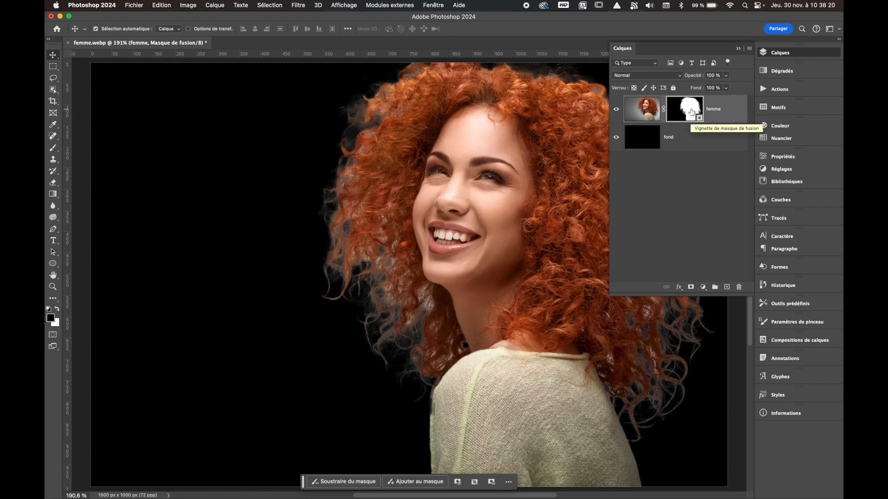
{"action": "left_click", "coordinate": [269, 6]}
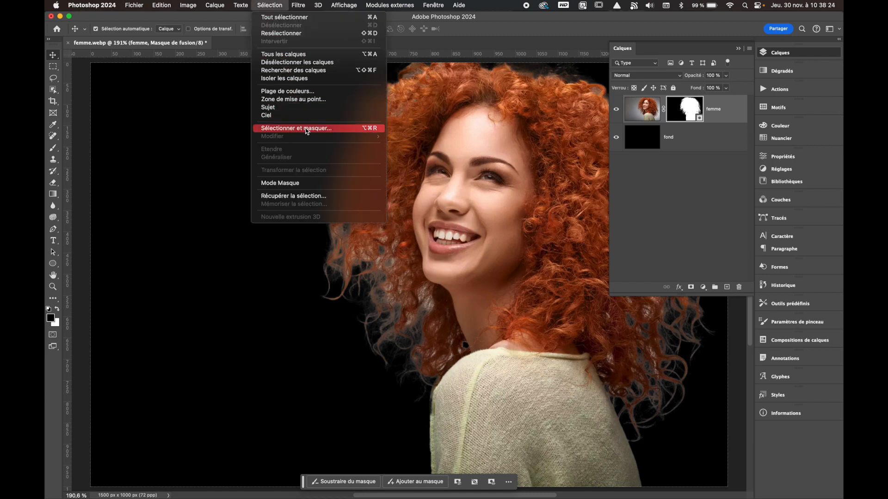
{"action": "left_click", "coordinate": [461, 25]}
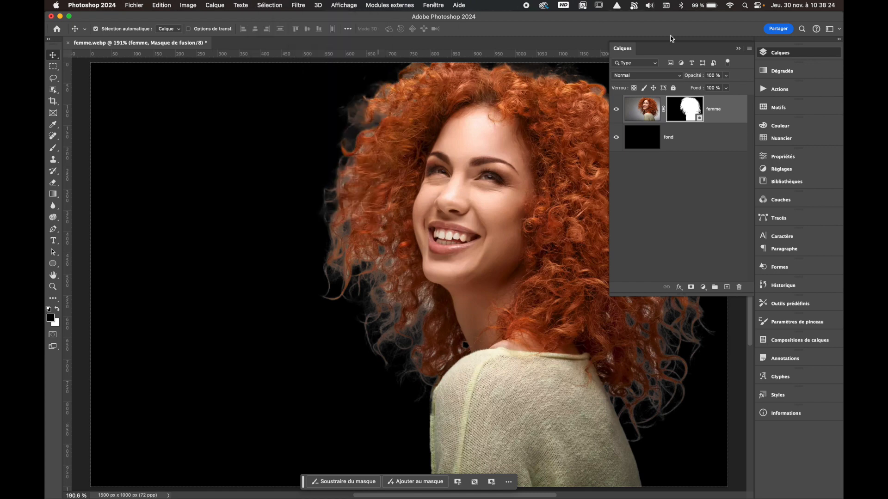
{"action": "double_click", "coordinate": [684, 111]}
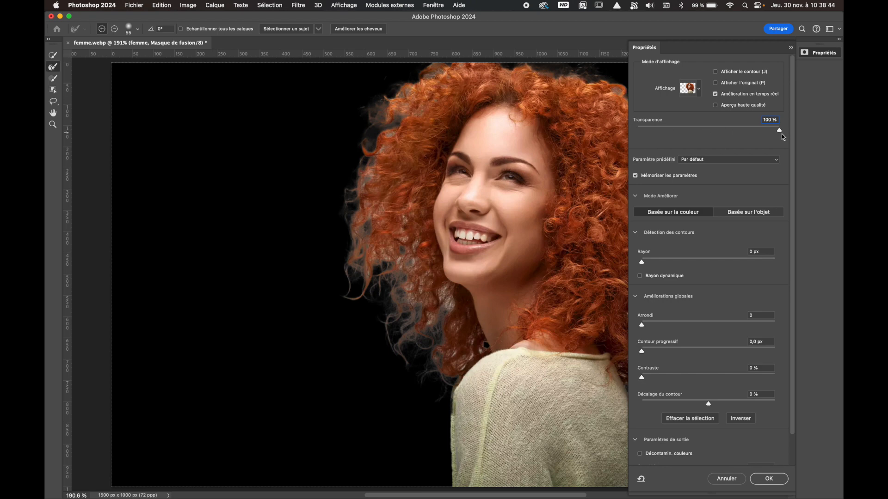
{"action": "left_click", "coordinate": [690, 91]}
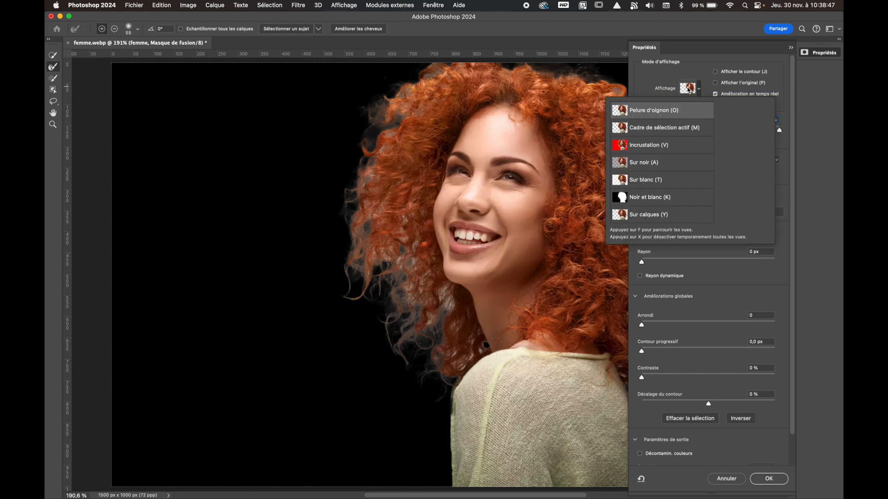
{"action": "left_click", "coordinate": [646, 89]}
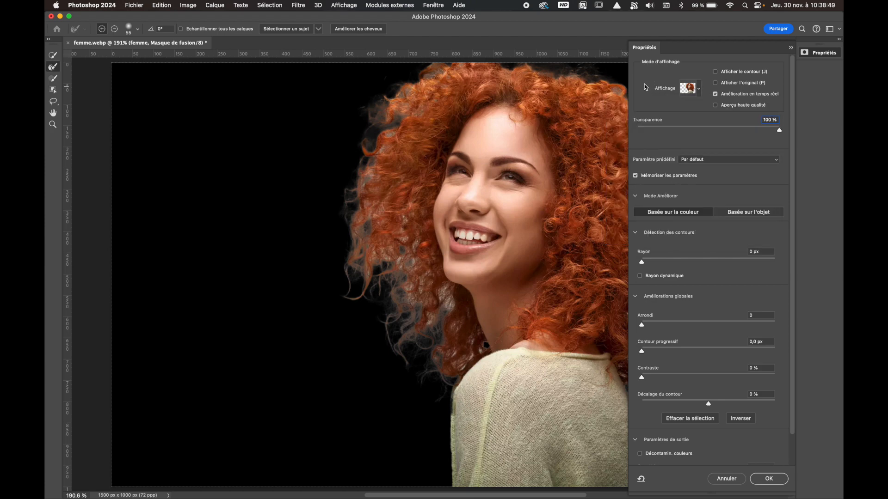
Step: Set the Refine Edge brush size to 64 px
{"action": "scroll", "coordinate": [544, 152], "scroll_direction": "right", "scroll_amount": 5}
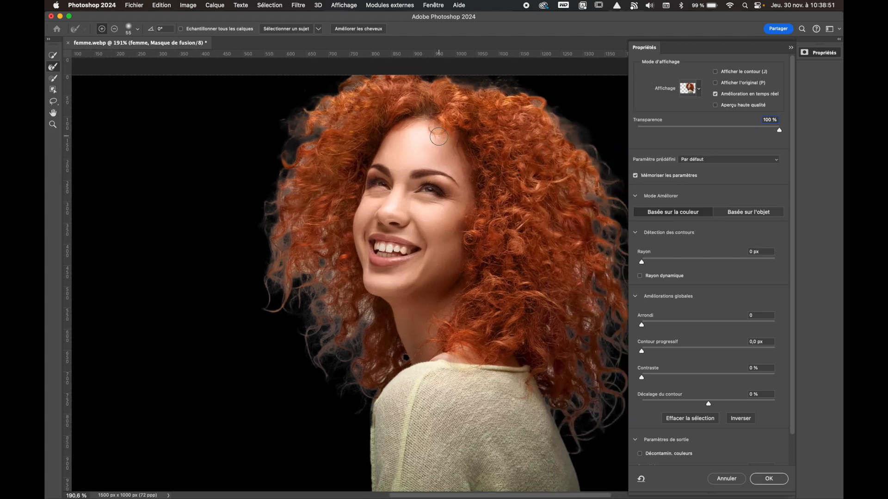
{"action": "right_click", "coordinate": [318, 156]}
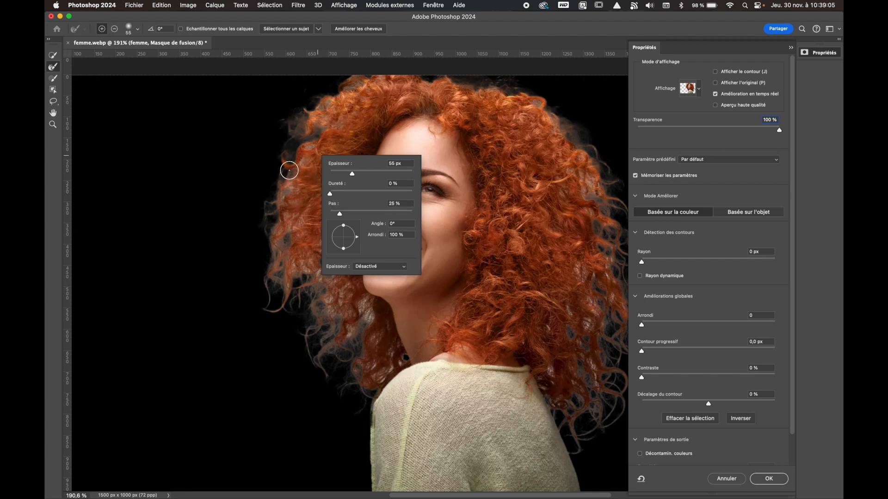
{"action": "left_click", "coordinate": [268, 164]}
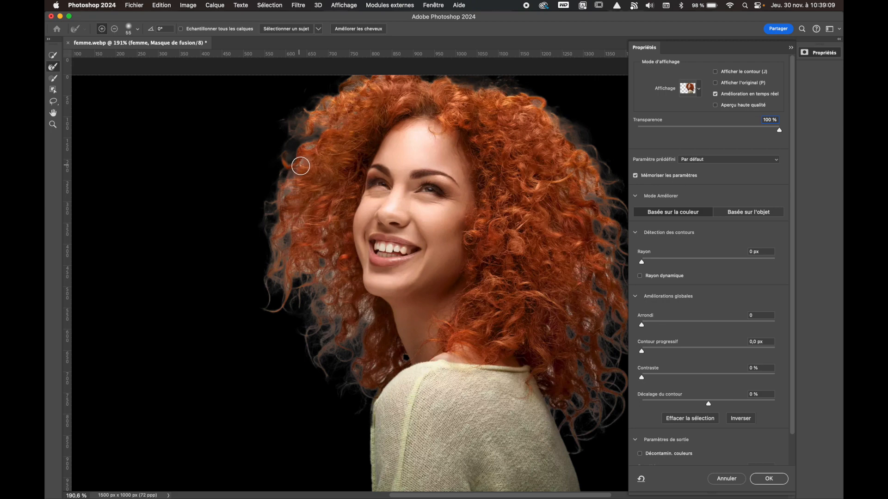
{"action": "mouse_move", "coordinate": [311, 172]}
{"action": "left_mouse_down"}
{"action": "mouse_move", "coordinate": [350, 171]}
{"action": "mouse_move", "coordinate": [309, 175]}
{"action": "mouse_move", "coordinate": [337, 171]}
{"action": "left_mouse_up"}
{"action": "left_click_drag", "start_coordinate": [309, 173], "coordinate": [286, 175]}
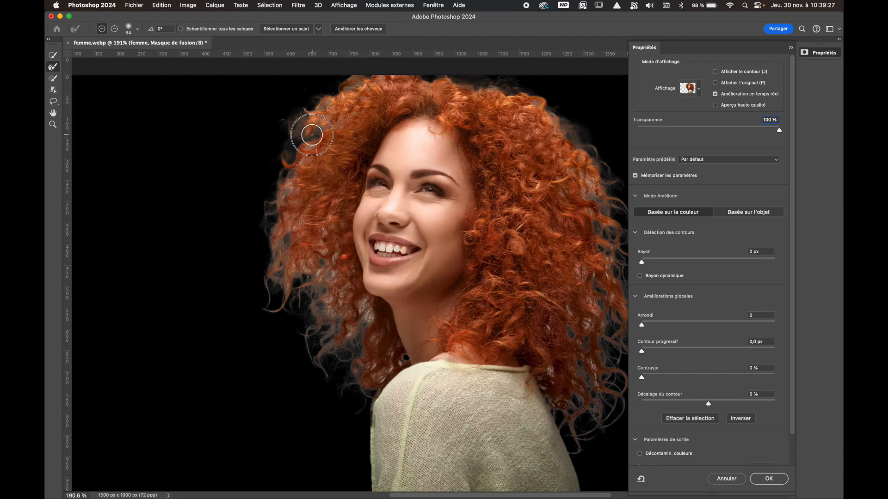
Step: Refine the hair edge on the left side of the face, using a 36 px brush for the curls beside the neck
{"action": "mouse_move", "coordinate": [291, 162]}
{"action": "left_mouse_down"}
{"action": "mouse_move", "coordinate": [268, 224]}
{"action": "mouse_move", "coordinate": [293, 156]}
{"action": "mouse_move", "coordinate": [272, 221]}
{"action": "mouse_move", "coordinate": [270, 243]}
{"action": "mouse_move", "coordinate": [278, 256]}
{"action": "mouse_move", "coordinate": [279, 225]}
{"action": "mouse_move", "coordinate": [288, 277]}
{"action": "mouse_move", "coordinate": [278, 312]}
{"action": "mouse_move", "coordinate": [300, 269]}
{"action": "mouse_move", "coordinate": [301, 228]}
{"action": "mouse_move", "coordinate": [309, 284]}
{"action": "mouse_move", "coordinate": [305, 222]}
{"action": "mouse_move", "coordinate": [324, 292]}
{"action": "mouse_move", "coordinate": [329, 225]}
{"action": "mouse_move", "coordinate": [330, 311]}
{"action": "mouse_move", "coordinate": [353, 346]}
{"action": "mouse_move", "coordinate": [362, 314]}
{"action": "mouse_move", "coordinate": [342, 291]}
{"action": "mouse_move", "coordinate": [354, 324]}
{"action": "left_mouse_up"}
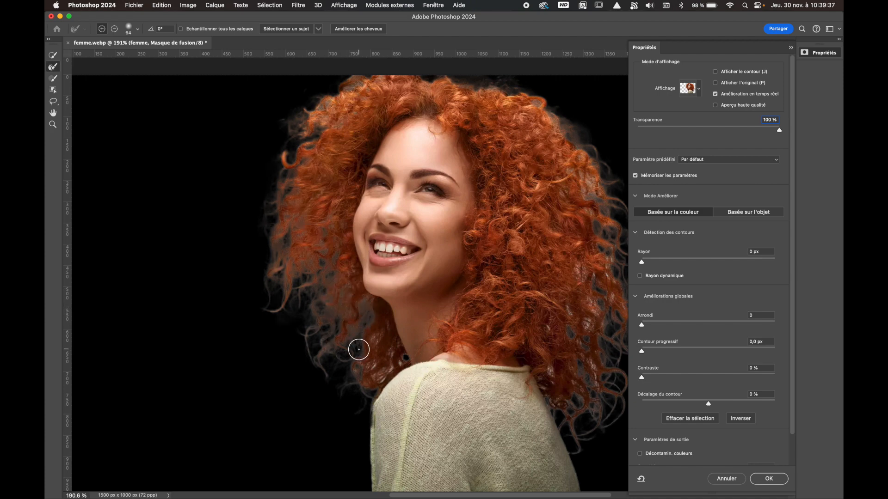
{"action": "key", "text": "super+plus"}
{"action": "scroll", "coordinate": [359, 350], "scroll_direction": "up", "scroll_amount": 2}
{"action": "scroll", "coordinate": [359, 349], "scroll_direction": "down", "scroll_amount": 3}
{"action": "left_click_drag", "start_coordinate": [360, 325], "coordinate": [348, 324]}
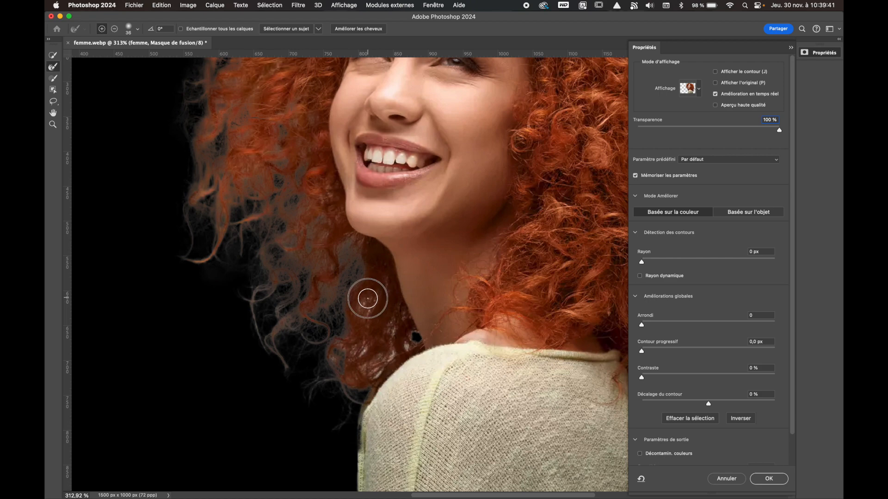
{"action": "mouse_move", "coordinate": [376, 287]}
{"action": "left_mouse_down"}
{"action": "mouse_move", "coordinate": [350, 344]}
{"action": "mouse_move", "coordinate": [333, 355]}
{"action": "mouse_move", "coordinate": [344, 340]}
{"action": "mouse_move", "coordinate": [371, 342]}
{"action": "mouse_move", "coordinate": [369, 366]}
{"action": "mouse_move", "coordinate": [388, 356]}
{"action": "mouse_move", "coordinate": [383, 362]}
{"action": "mouse_move", "coordinate": [400, 335]}
{"action": "mouse_move", "coordinate": [369, 373]}
{"action": "mouse_move", "coordinate": [397, 326]}
{"action": "mouse_move", "coordinate": [385, 304]}
{"action": "left_mouse_up"}
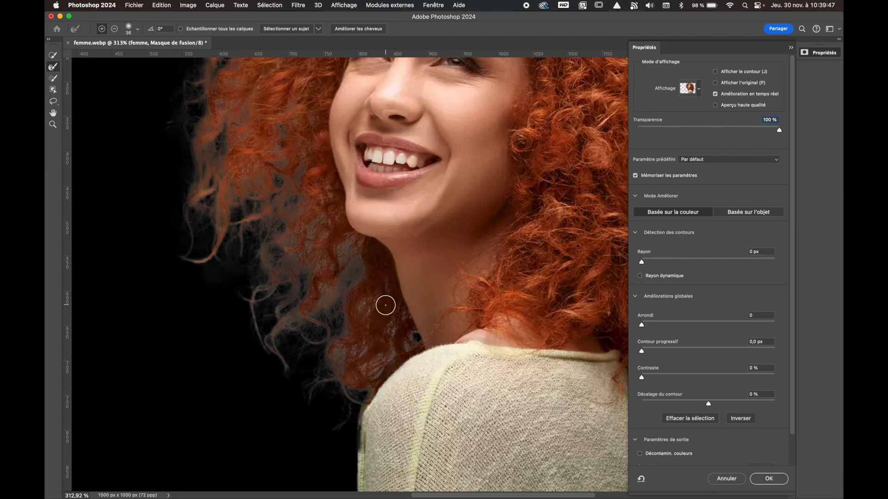
Step: Refine the curls above the shoulder and along the lower right edge of the hair with the Refine Edge brush
{"action": "scroll", "coordinate": [385, 305], "scroll_direction": "right", "scroll_amount": 10}
{"action": "mouse_move", "coordinate": [307, 352]}
{"action": "left_mouse_down"}
{"action": "mouse_move", "coordinate": [320, 337]}
{"action": "mouse_move", "coordinate": [329, 351]}
{"action": "mouse_move", "coordinate": [297, 323]}
{"action": "mouse_move", "coordinate": [259, 359]}
{"action": "left_mouse_up"}
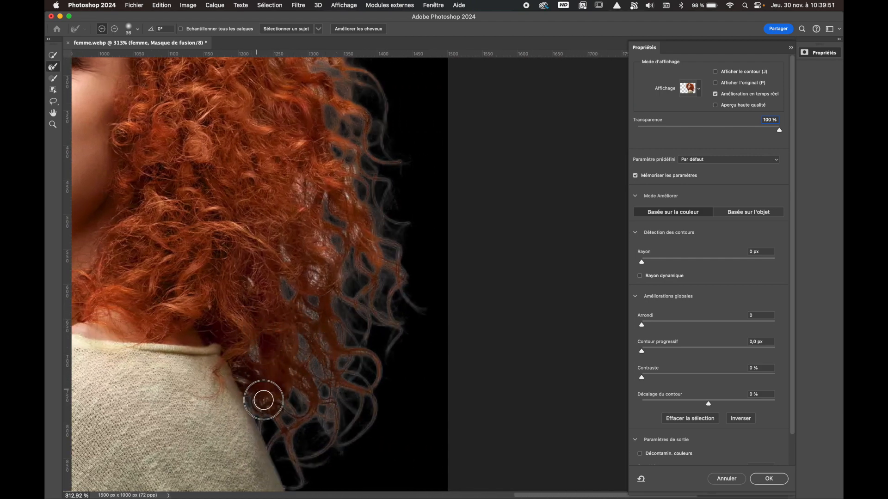
{"action": "left_click_drag", "start_coordinate": [311, 375], "coordinate": [324, 374]}
{"action": "mouse_move", "coordinate": [243, 241]}
{"action": "left_mouse_down"}
{"action": "mouse_move", "coordinate": [260, 287]}
{"action": "mouse_move", "coordinate": [245, 283]}
{"action": "mouse_move", "coordinate": [274, 272]}
{"action": "mouse_move", "coordinate": [341, 283]}
{"action": "mouse_move", "coordinate": [309, 179]}
{"action": "mouse_move", "coordinate": [326, 201]}
{"action": "mouse_move", "coordinate": [316, 179]}
{"action": "mouse_move", "coordinate": [335, 176]}
{"action": "mouse_move", "coordinate": [355, 190]}
{"action": "mouse_move", "coordinate": [361, 217]}
{"action": "mouse_move", "coordinate": [345, 158]}
{"action": "mouse_move", "coordinate": [355, 212]}
{"action": "mouse_move", "coordinate": [317, 170]}
{"action": "mouse_move", "coordinate": [345, 144]}
{"action": "mouse_move", "coordinate": [345, 129]}
{"action": "mouse_move", "coordinate": [334, 180]}
{"action": "mouse_move", "coordinate": [337, 152]}
{"action": "mouse_move", "coordinate": [290, 99]}
{"action": "left_mouse_up"}
Step: Refine the upper right and top edges of the hair with a 53 px Refine Edge brush
{"action": "scroll", "coordinate": [347, 160], "scroll_direction": "up", "scroll_amount": 3}
{"action": "scroll", "coordinate": [345, 159], "scroll_direction": "up", "scroll_amount": 2}
{"action": "scroll", "coordinate": [337, 148], "scroll_direction": "up", "scroll_amount": 5}
{"action": "mouse_move", "coordinate": [358, 158]}
{"action": "left_mouse_down"}
{"action": "mouse_move", "coordinate": [419, 242]}
{"action": "mouse_move", "coordinate": [440, 307]}
{"action": "left_mouse_up"}
{"action": "scroll", "coordinate": [440, 308], "scroll_direction": "up", "scroll_amount": 5}
{"action": "scroll", "coordinate": [439, 307], "scroll_direction": "left", "scroll_amount": 5}
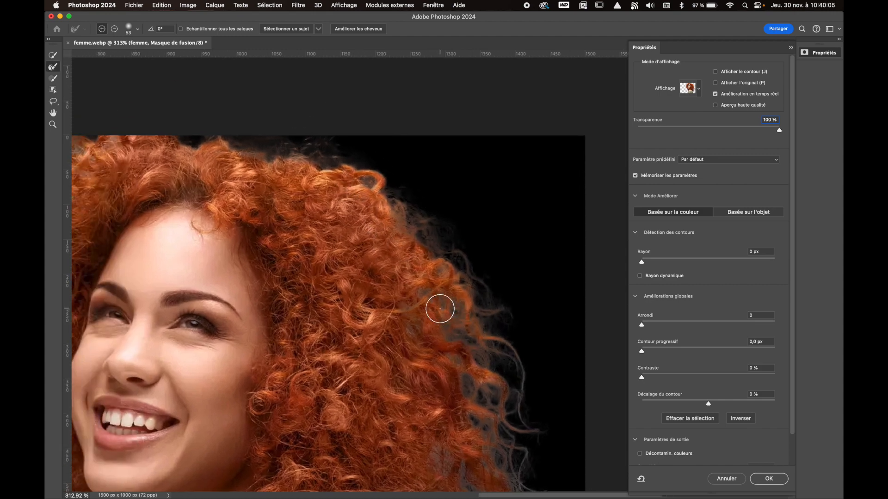
{"action": "mouse_move", "coordinate": [288, 176]}
{"action": "left_mouse_down"}
{"action": "mouse_move", "coordinate": [188, 153]}
{"action": "mouse_move", "coordinate": [251, 181]}
{"action": "mouse_move", "coordinate": [179, 147]}
{"action": "mouse_move", "coordinate": [121, 155]}
{"action": "left_mouse_up"}
Step: Check the refined hair against the black background and apply the refinement to the femme layer's mask
{"action": "scroll", "coordinate": [415, 184], "scroll_direction": "down", "scroll_amount": 3}
{"action": "scroll", "coordinate": [403, 305], "scroll_direction": "down", "scroll_amount": 2}
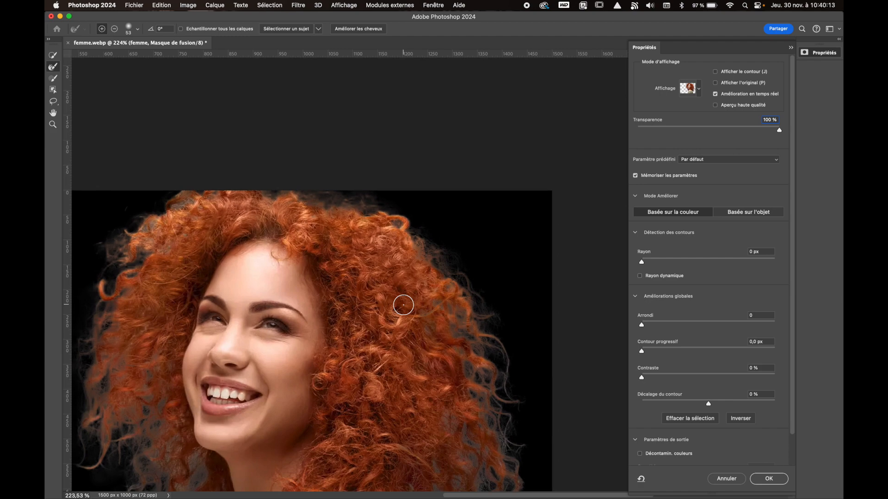
{"action": "scroll", "coordinate": [458, 387], "scroll_direction": "down", "scroll_amount": 5}
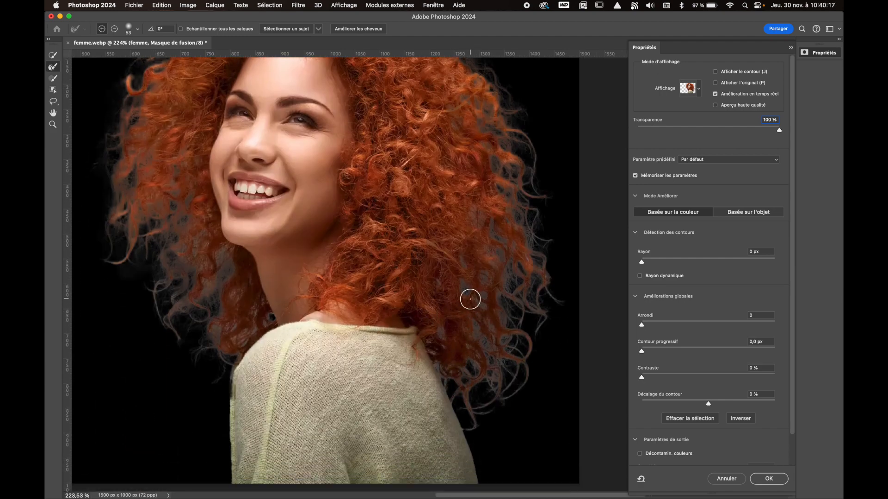
{"action": "scroll", "coordinate": [470, 299], "scroll_direction": "left", "scroll_amount": 3}
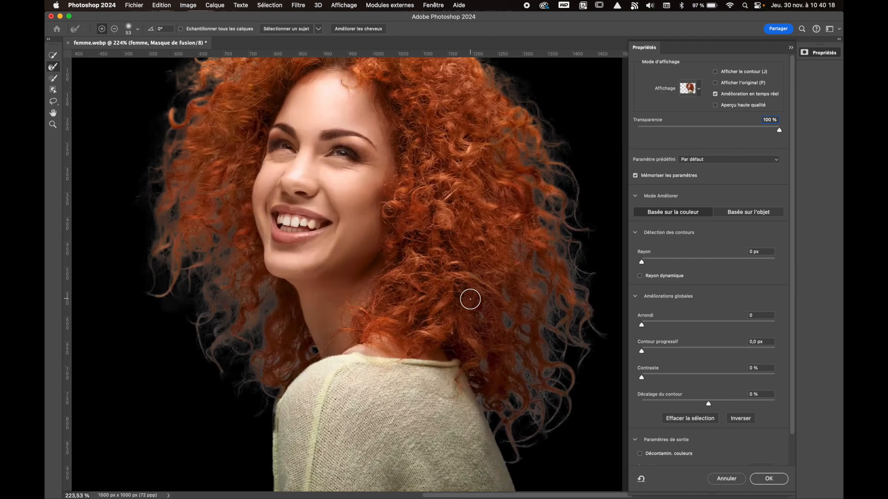
{"action": "left_click", "coordinate": [769, 479]}
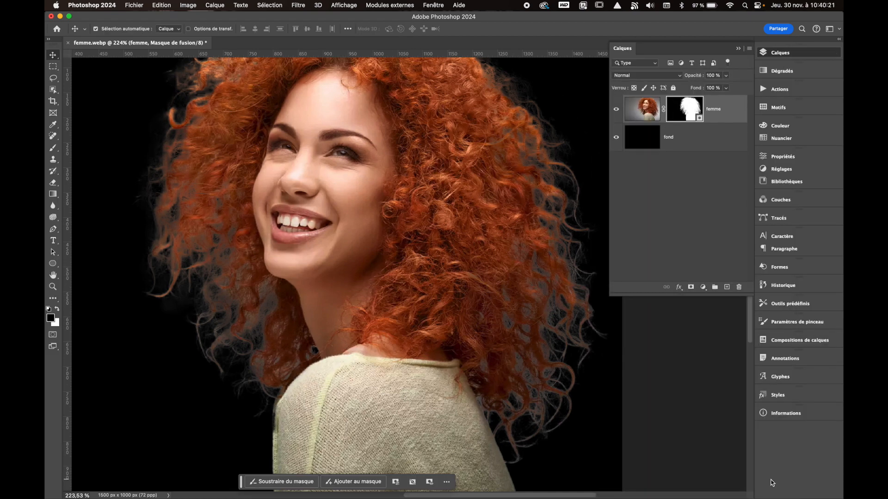
Step: Load the femme layer's mask as a selection
{"action": "scroll", "coordinate": [503, 261], "scroll_direction": "up", "scroll_amount": 2}
{"action": "scroll", "coordinate": [503, 262], "scroll_direction": "left", "scroll_amount": 2}
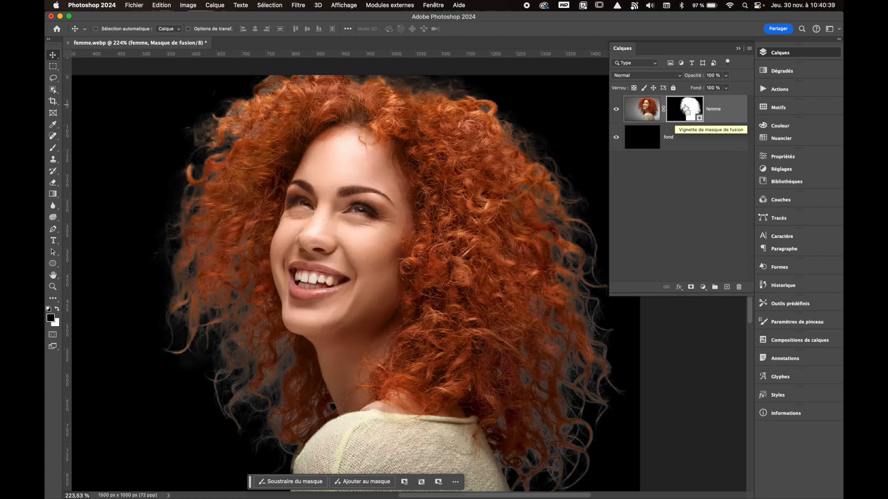
{"action": "left_click", "coordinate": [684, 109], "text": "super"}
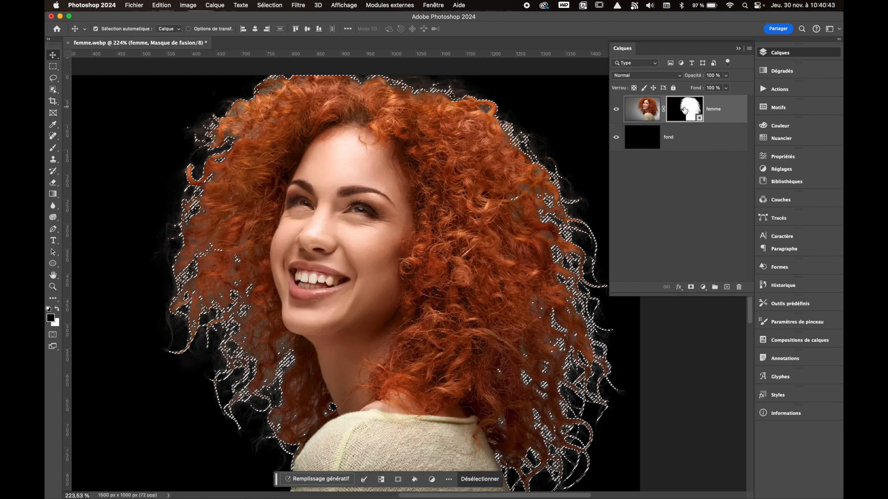
{"action": "key", "text": "super+0"}
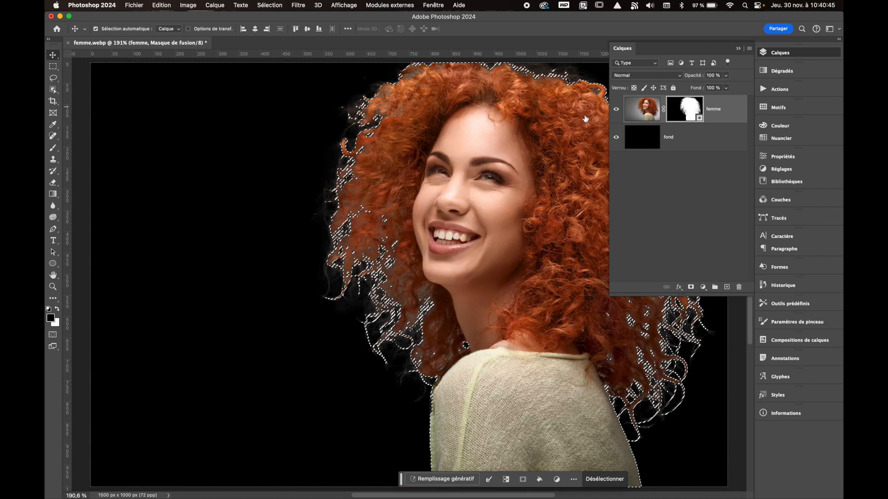
Step: Contract the selection loaded from the femme layer's mask by 1 pixel
{"action": "left_click_drag", "start_coordinate": [455, 165], "coordinate": [337, 169]}
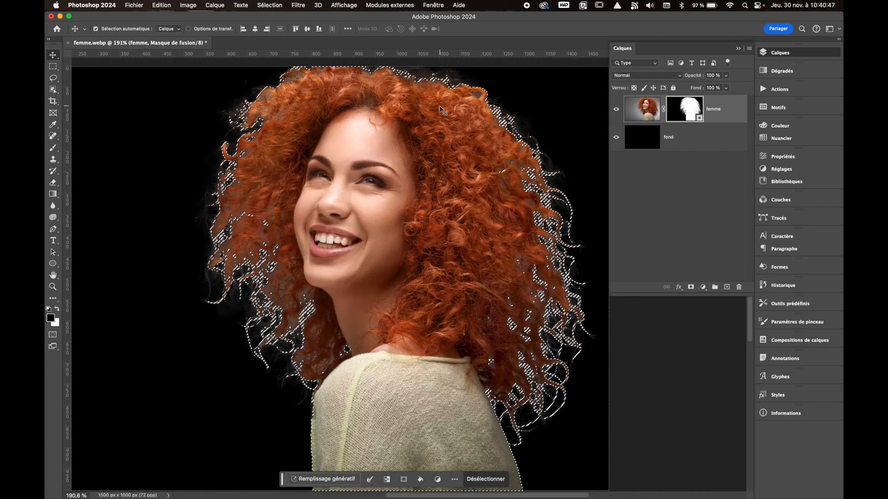
{"action": "left_click", "coordinate": [273, 6]}
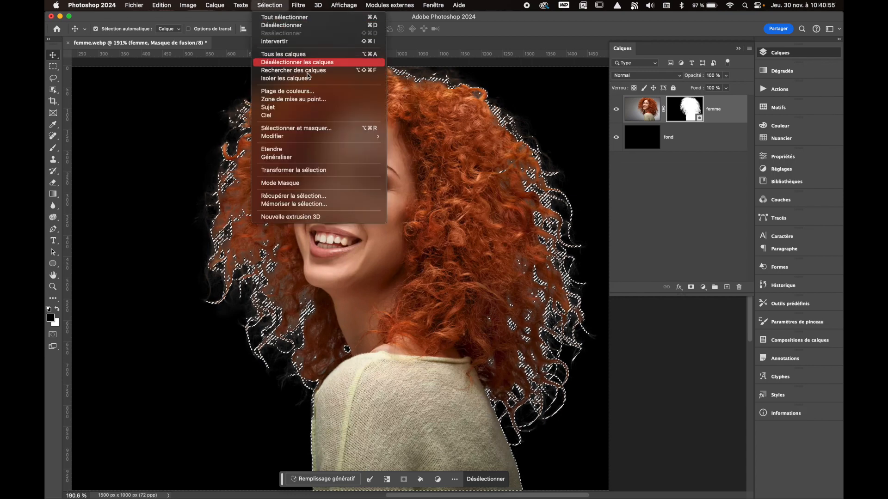
{"action": "mouse_move", "coordinate": [330, 135]}
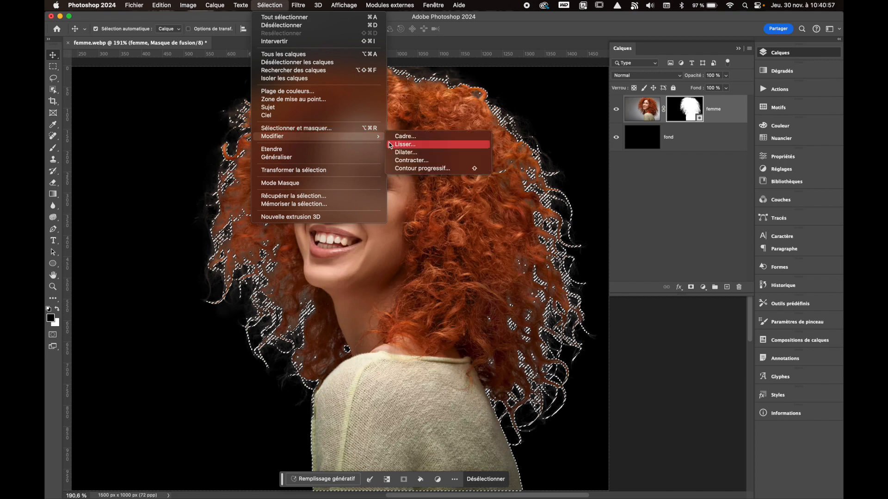
{"action": "left_click", "coordinate": [420, 161]}
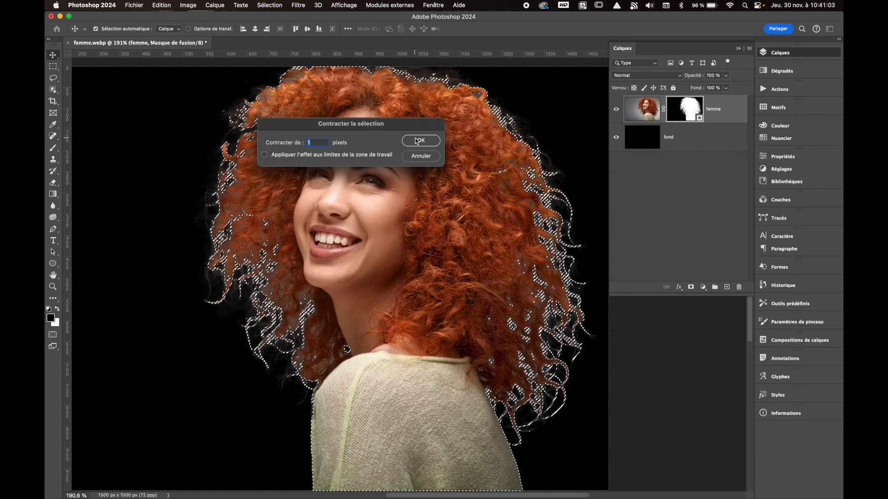
{"action": "left_click", "coordinate": [422, 142]}
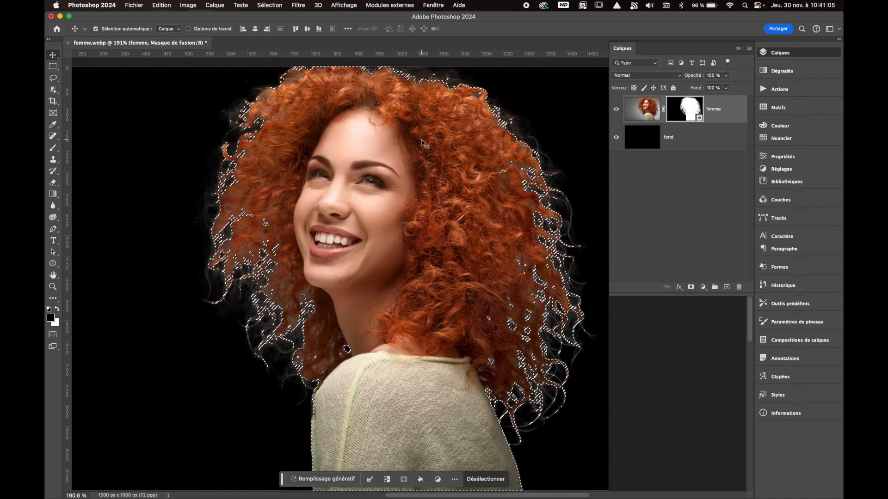
Step: Invert the selection, mask out the faint fringe around the hair on the femme layer's mask, and deselect
{"action": "scroll", "coordinate": [443, 139], "scroll_direction": "up", "scroll_amount": 6}
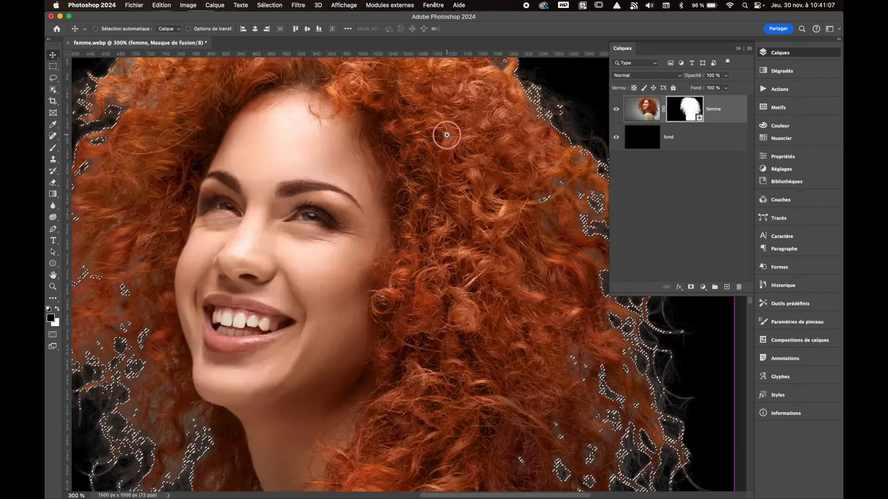
{"action": "scroll", "coordinate": [448, 139], "scroll_direction": "up", "scroll_amount": 2}
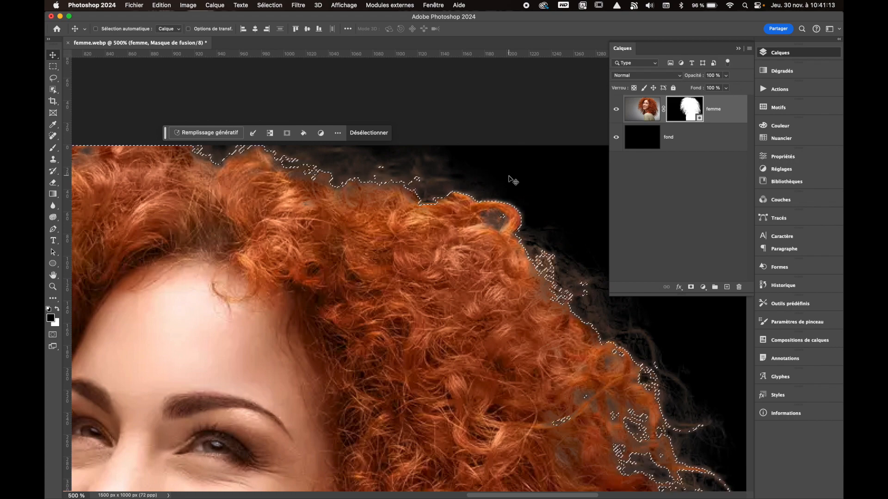
{"action": "key", "text": "super"}
{"action": "key", "text": "super+minus"}
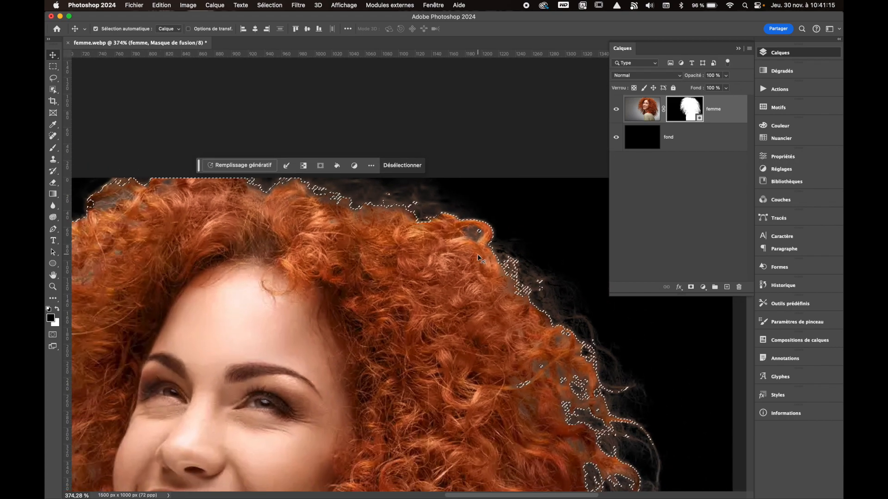
{"action": "key", "text": "super+0"}
{"action": "scroll", "coordinate": [477, 254], "scroll_direction": "right", "scroll_amount": 6}
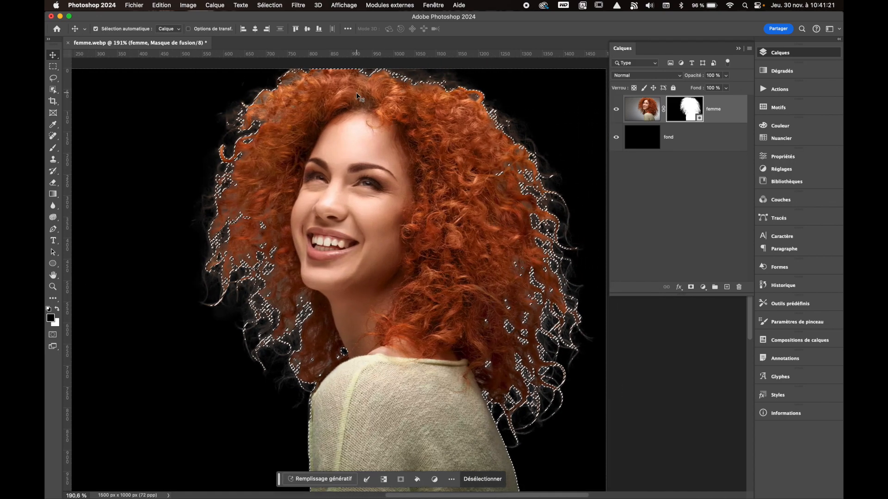
{"action": "left_click", "coordinate": [271, 5]}
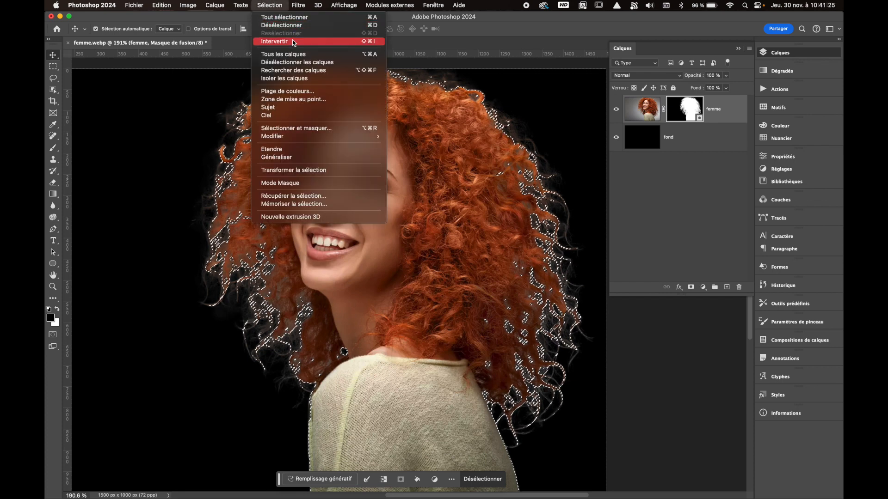
{"action": "left_click", "coordinate": [359, 42]}
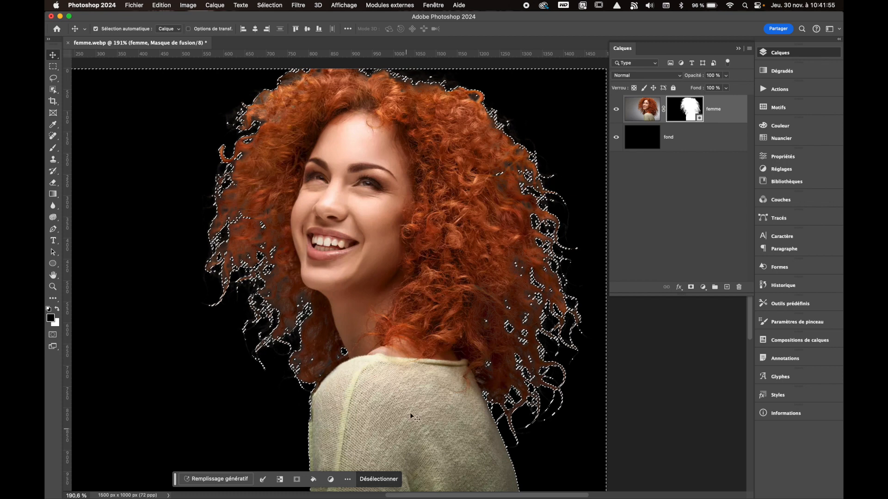
{"action": "key", "text": "super+d"}
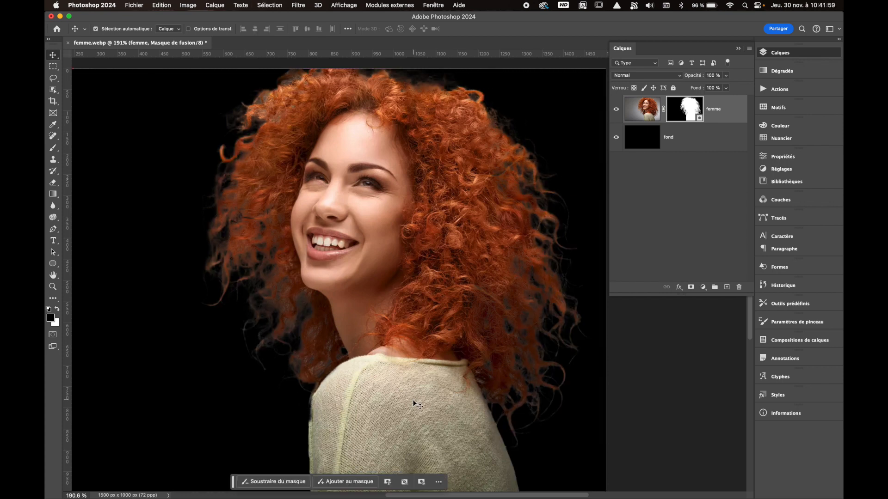
{"action": "scroll", "coordinate": [438, 311], "scroll_direction": "down", "scroll_amount": 3}
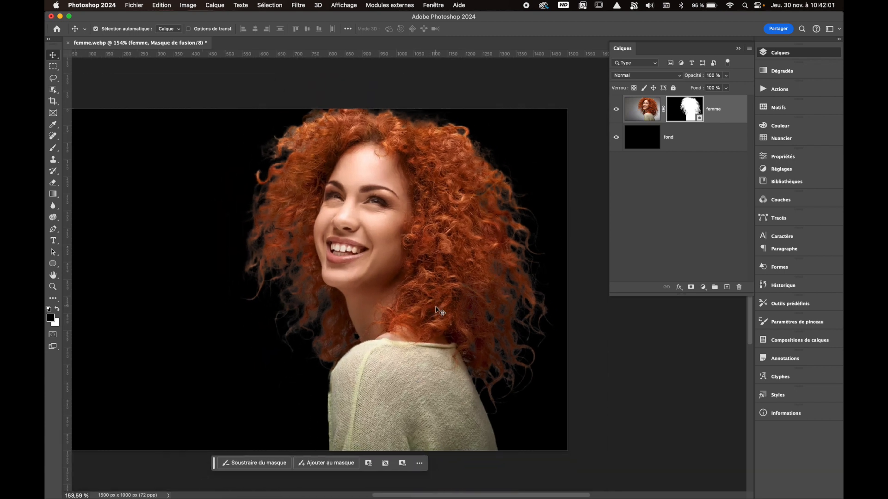